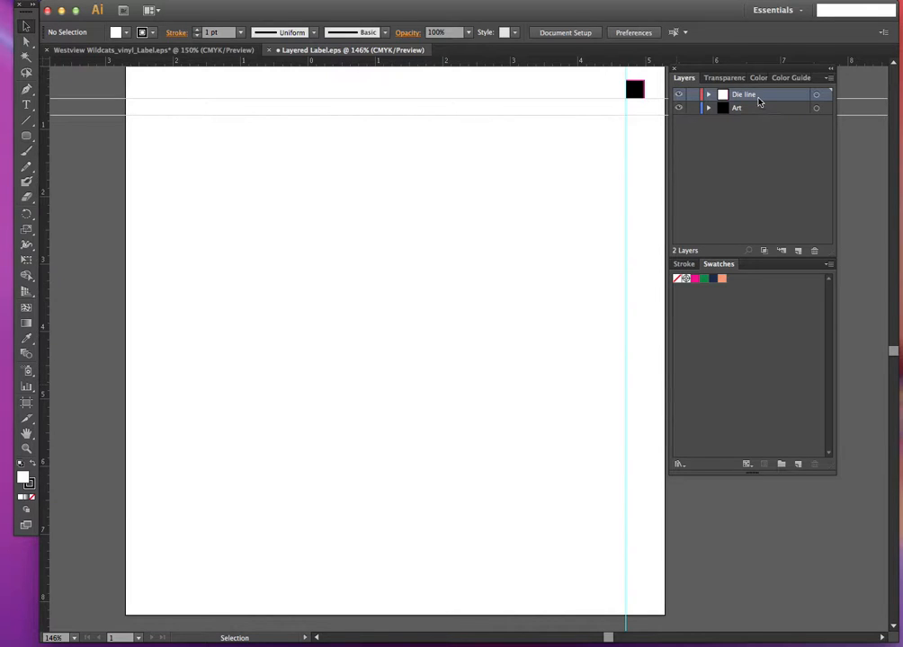
- Examine what the Art and Die line layers contain by hiding and showing each in turn
click(680, 109)
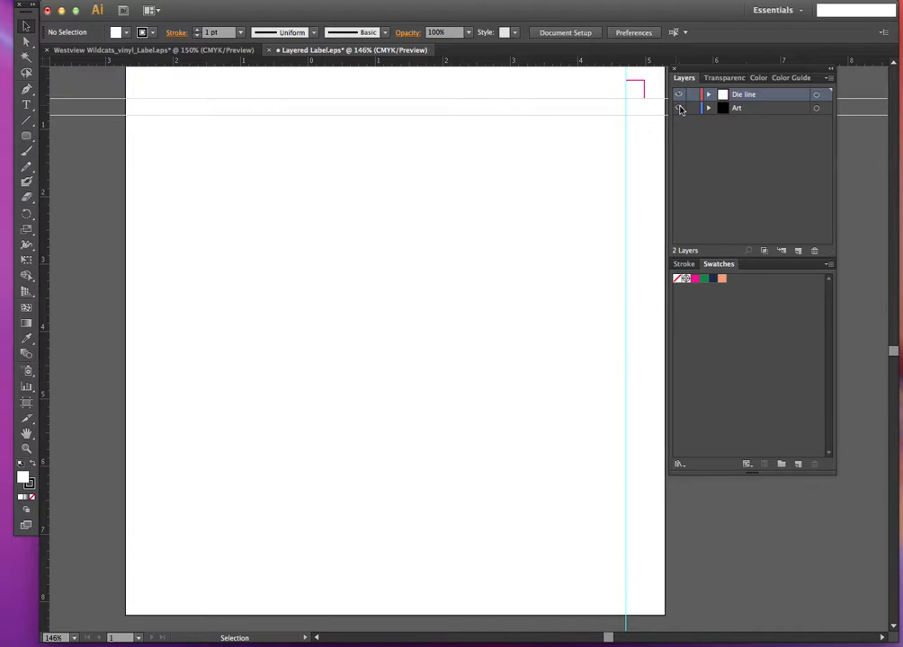
click(679, 107)
click(678, 95)
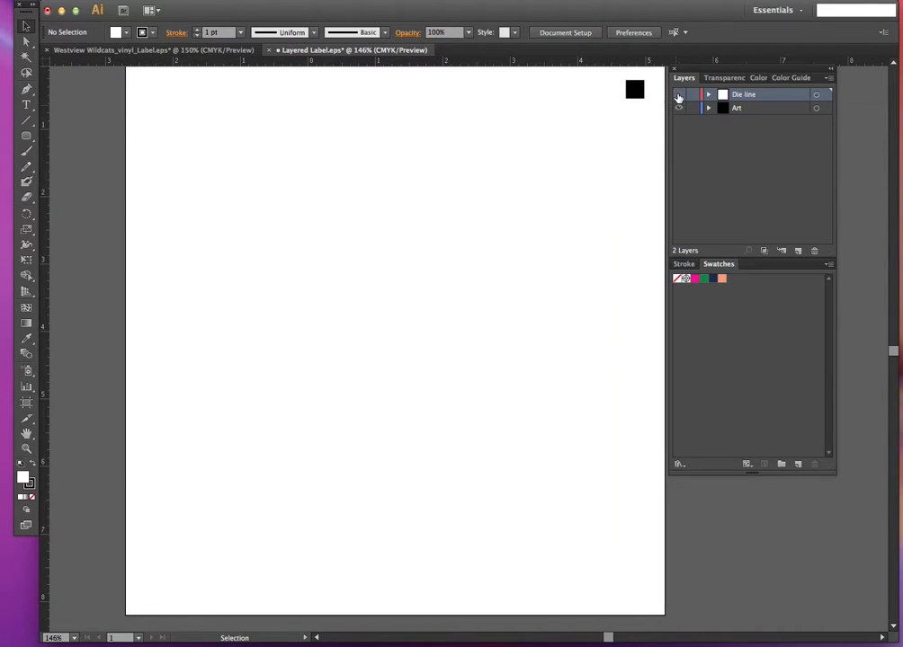
click(679, 94)
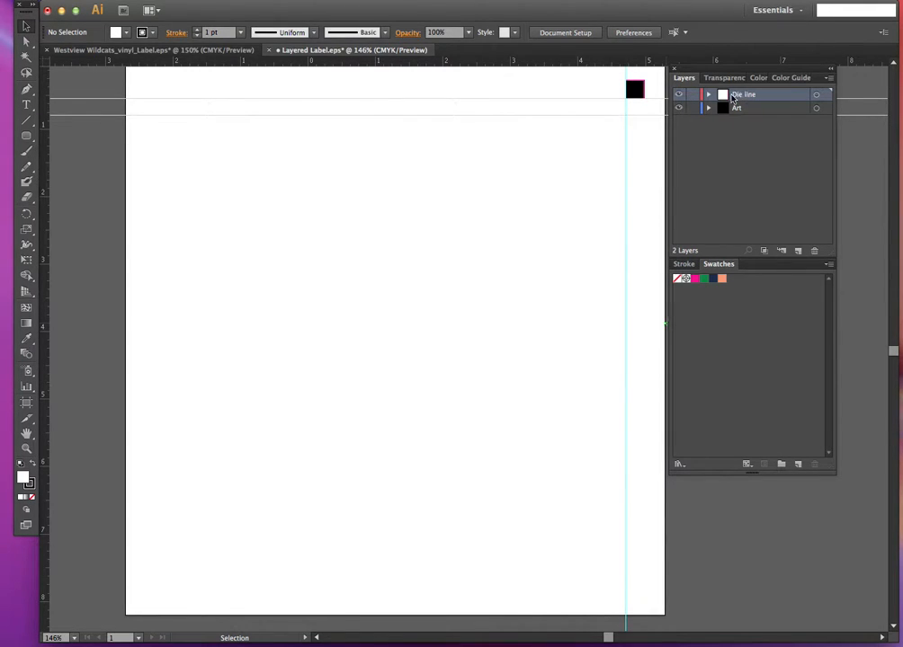
- Lock the Die line layer, paste the Westview Wildcats logo on the Art layer, and place it just below the lower horizontal guide
click(693, 95)
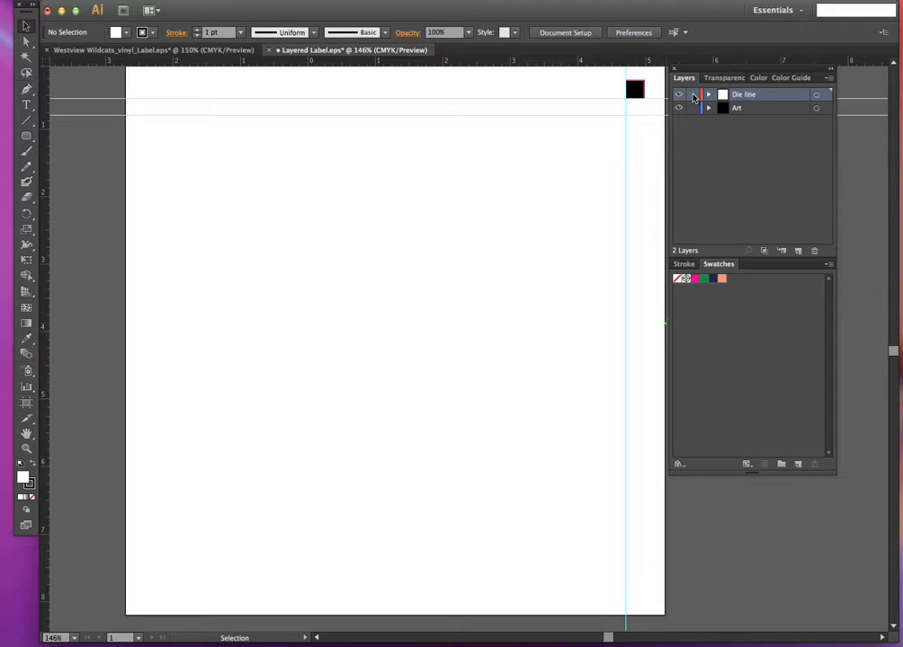
click(746, 109)
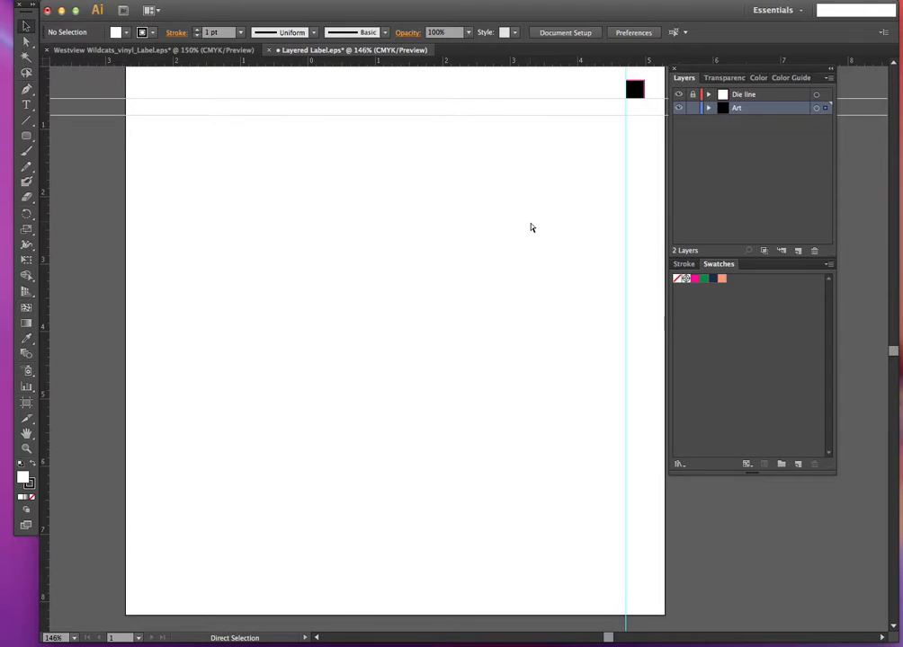
key(super+v)
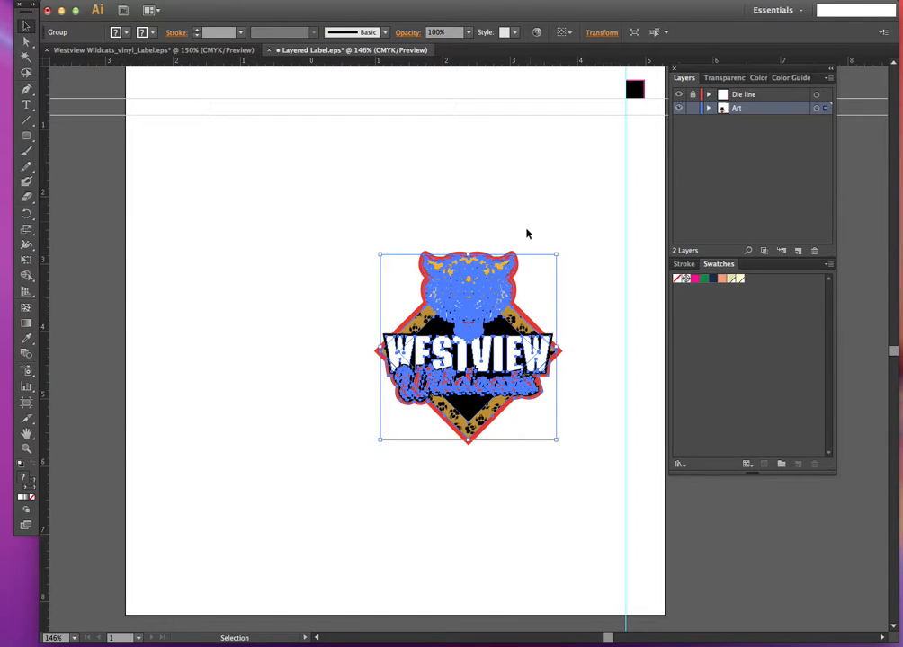
drag(488, 286, 548, 156)
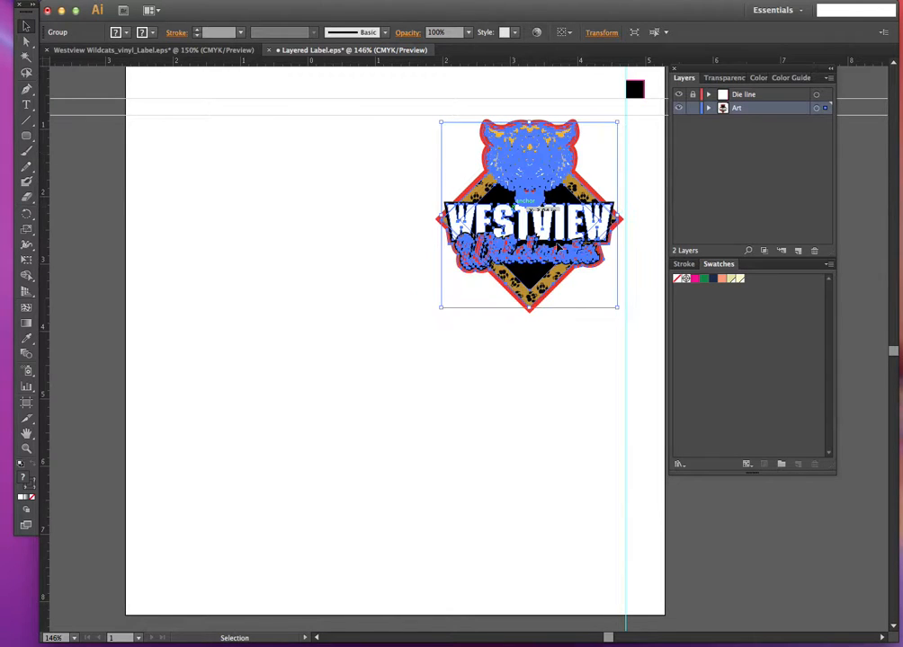
click(391, 276)
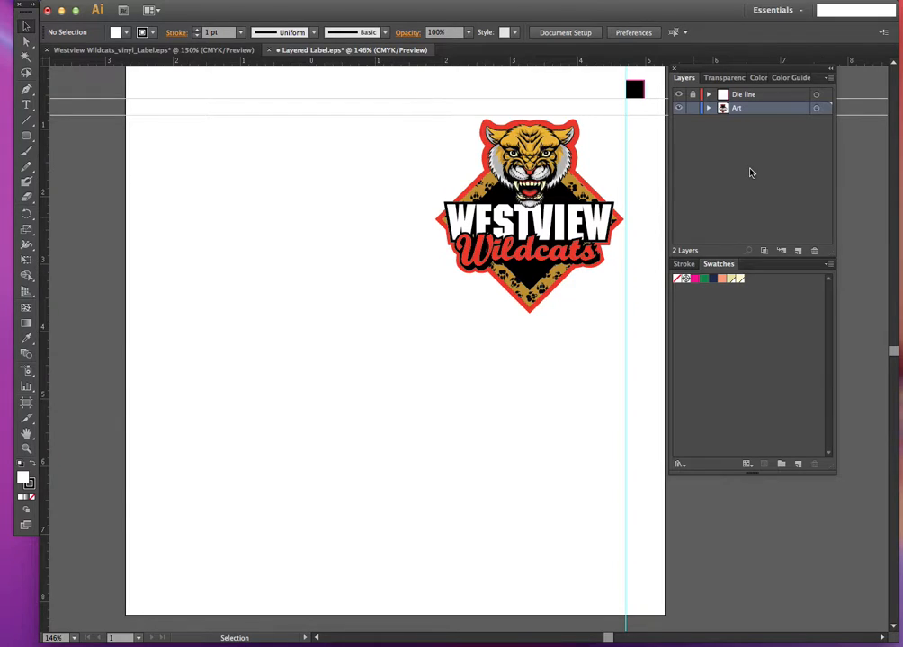
- Lock the Art layer and add a 3 in by 3 in rounded rectangle with 0.005 in corner radius on the Die line layer
click(693, 107)
click(750, 99)
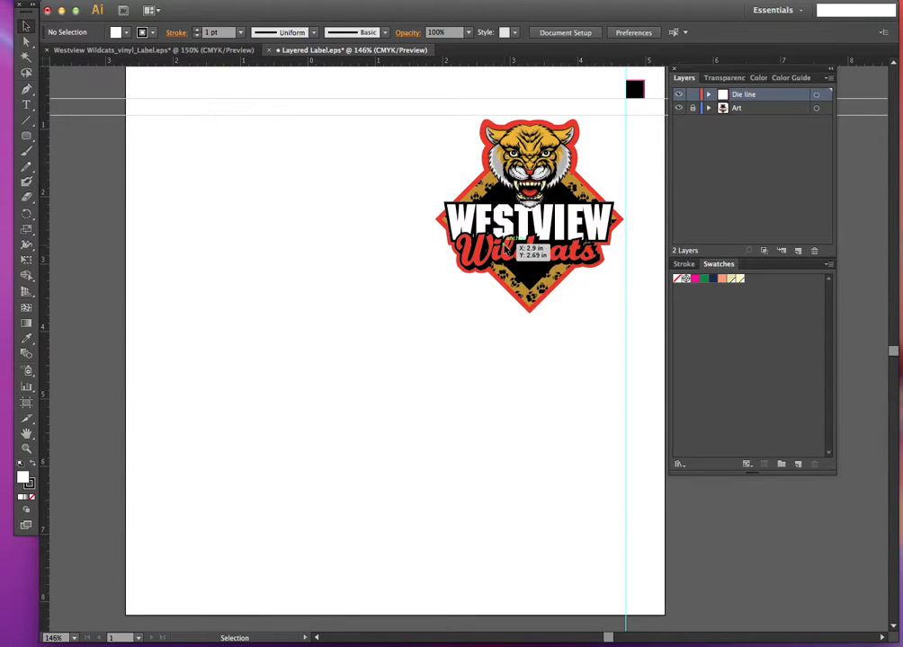
click(27, 136)
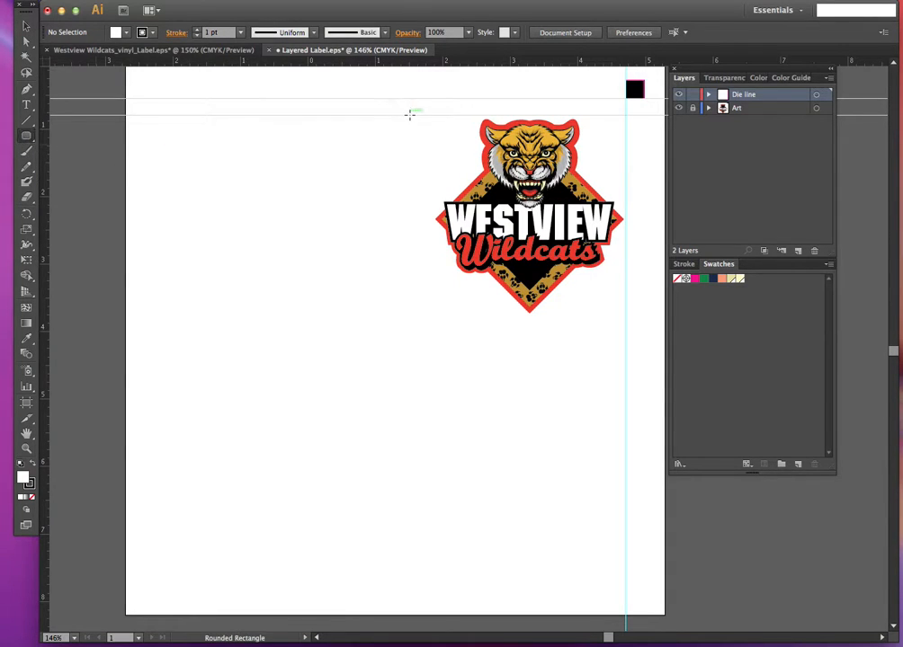
click(411, 117)
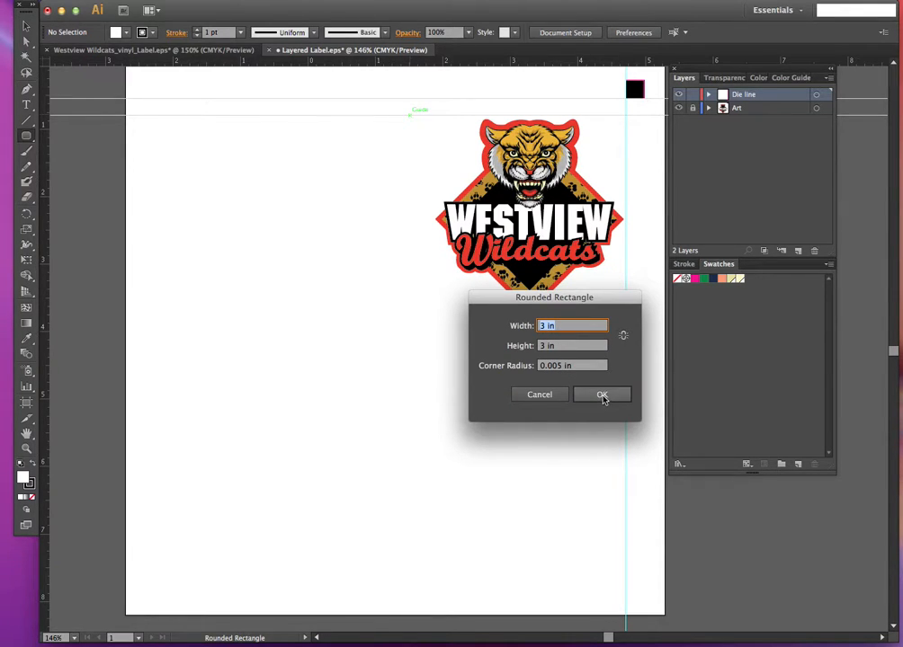
click(602, 395)
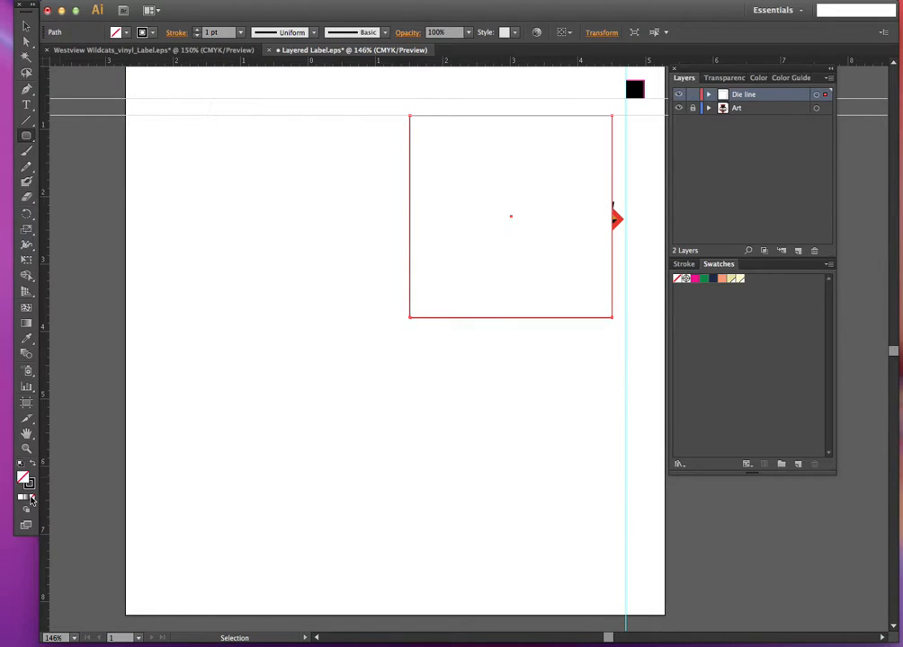
- Give the rectangle no fill and a magenta stroke, and align its right edge with the vertical guide around the logo
click(30, 499)
click(30, 486)
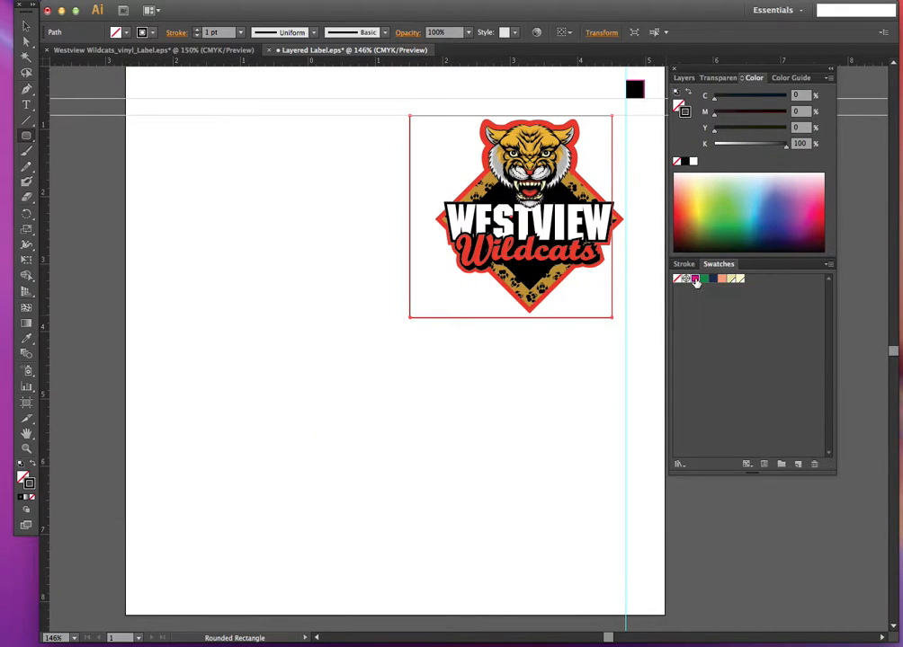
click(697, 281)
click(684, 265)
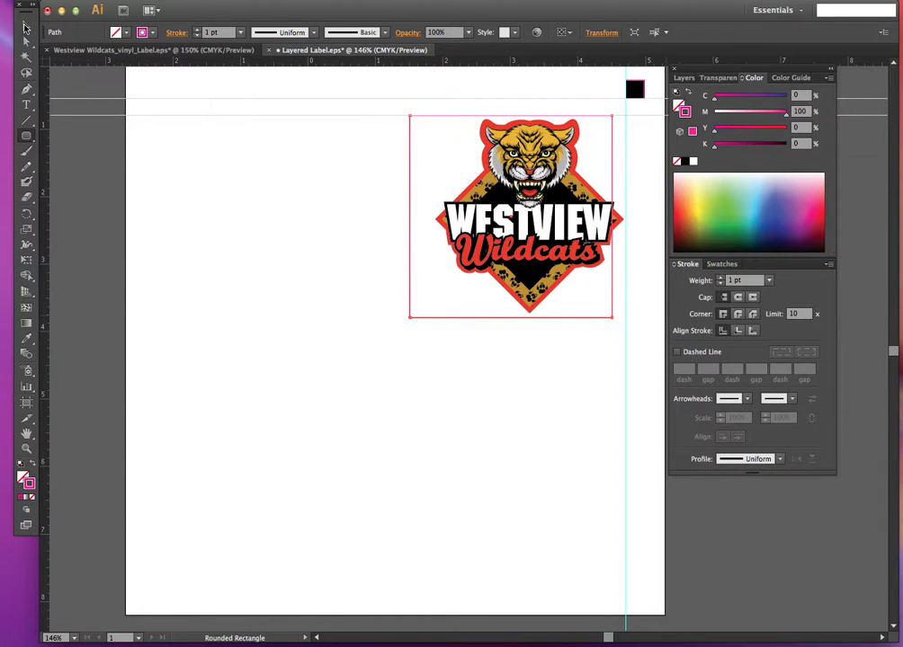
key(v)
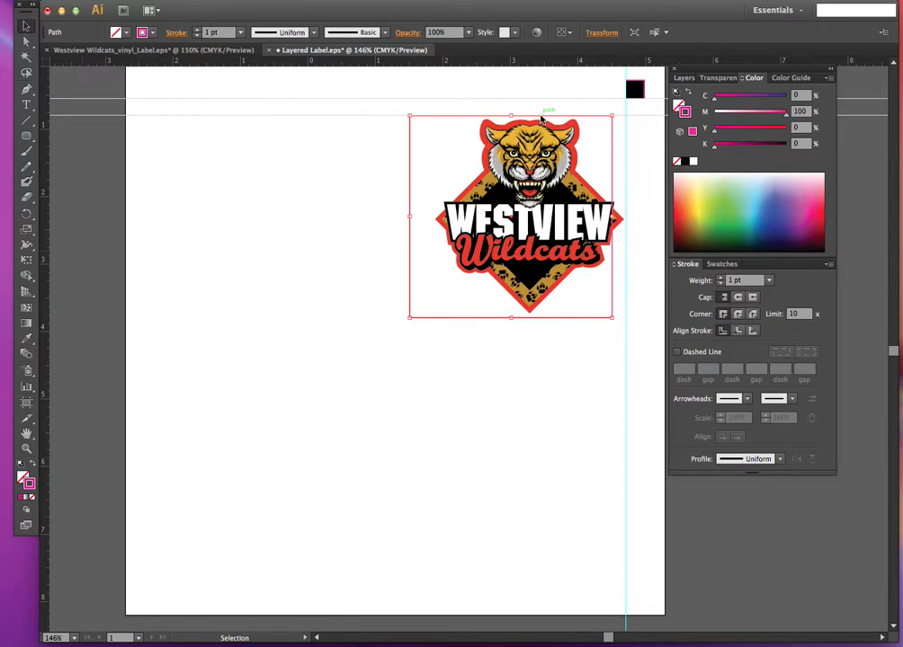
drag(557, 119, 554, 120)
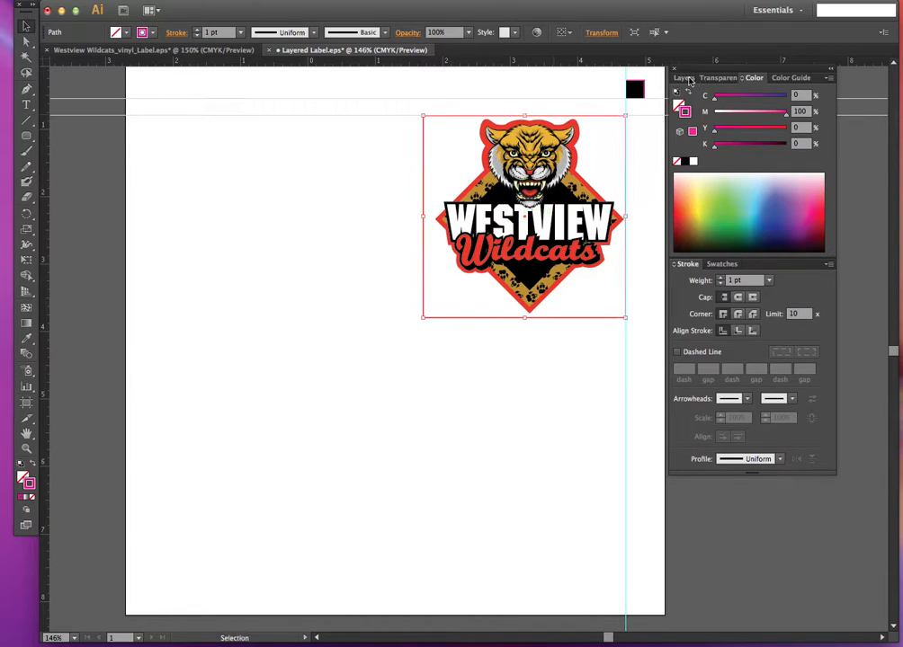
- Lock the Die line layer, and unlock the Art layer and make it active
click(685, 78)
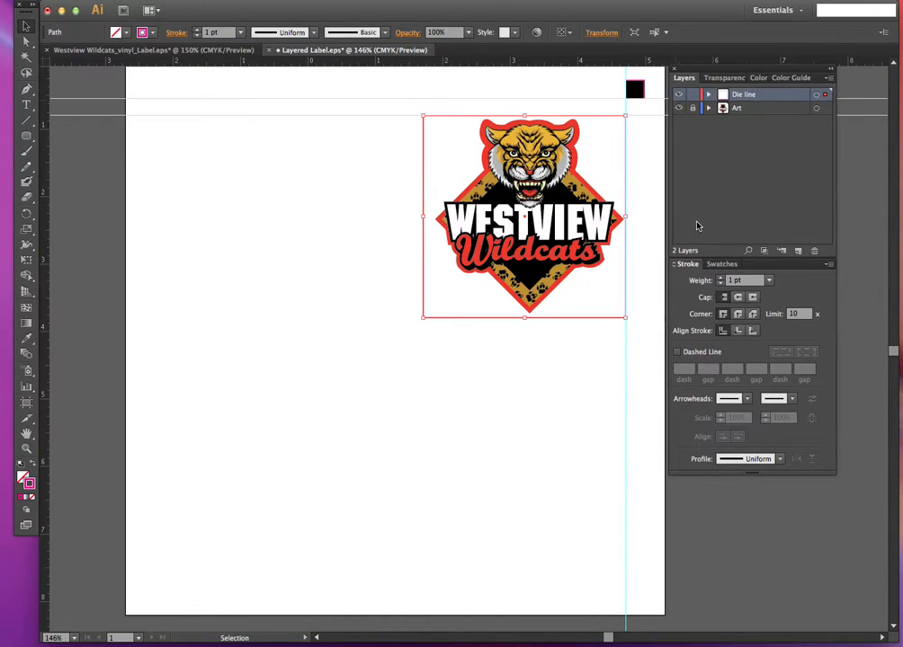
click(692, 94)
click(693, 108)
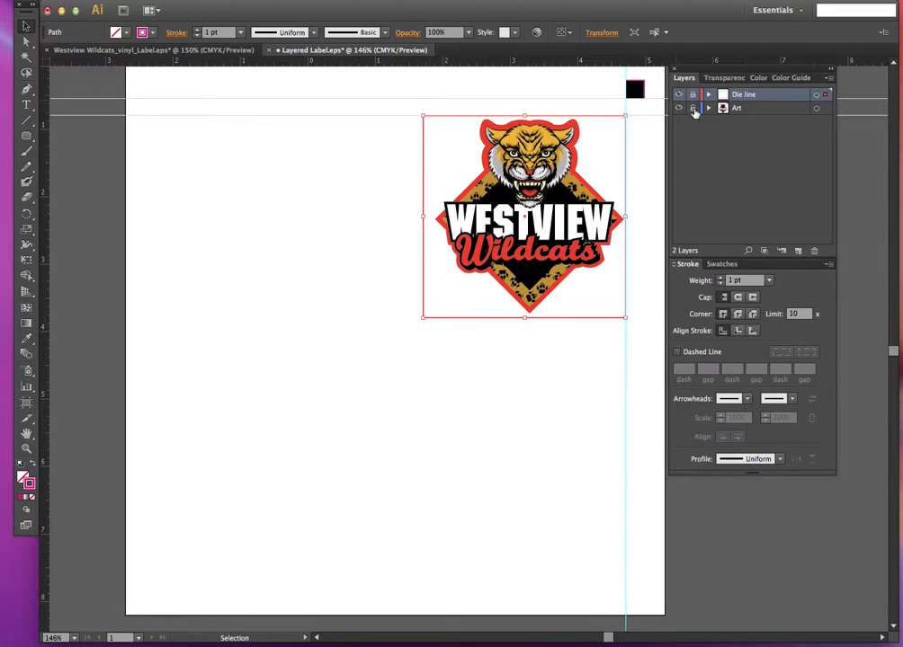
click(745, 109)
- Nudge the logo left until it sits centred horizontally inside the magenta square
drag(365, 125, 621, 347)
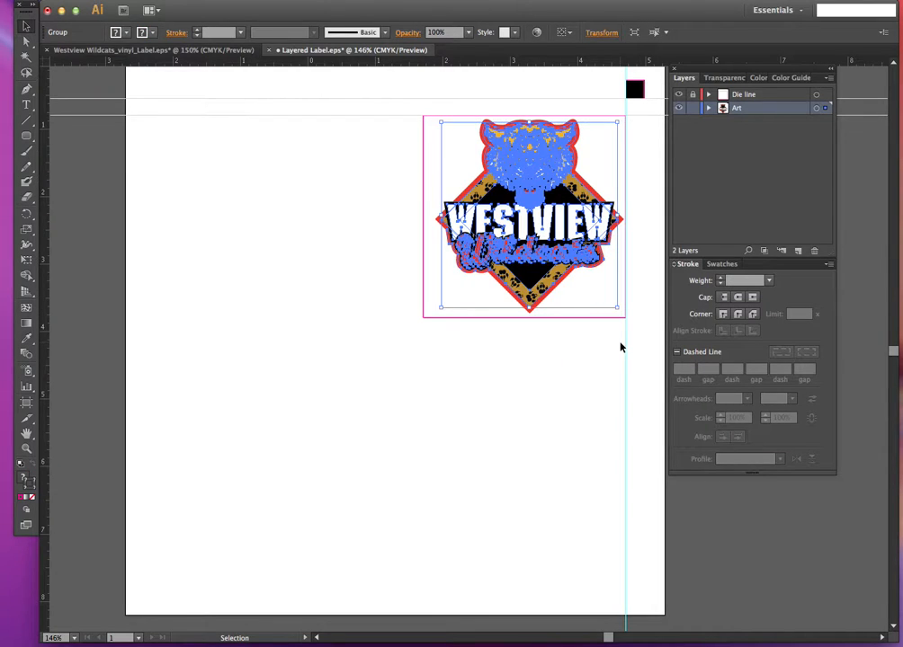
key(Left)
key(Left)
key(Left)
key(Left)
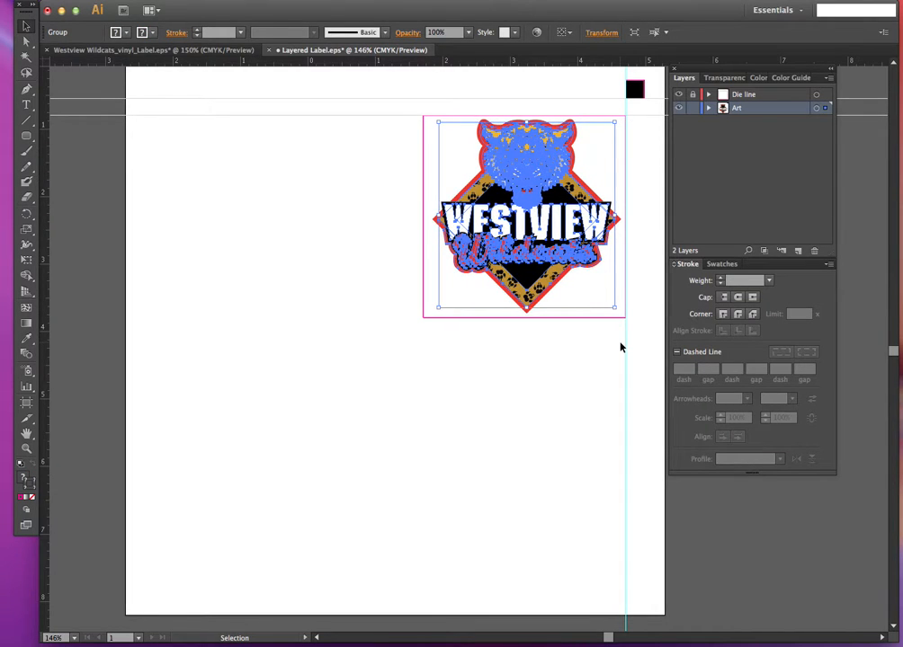
key(Left)
key(Left)
key(Left)
key(Left)
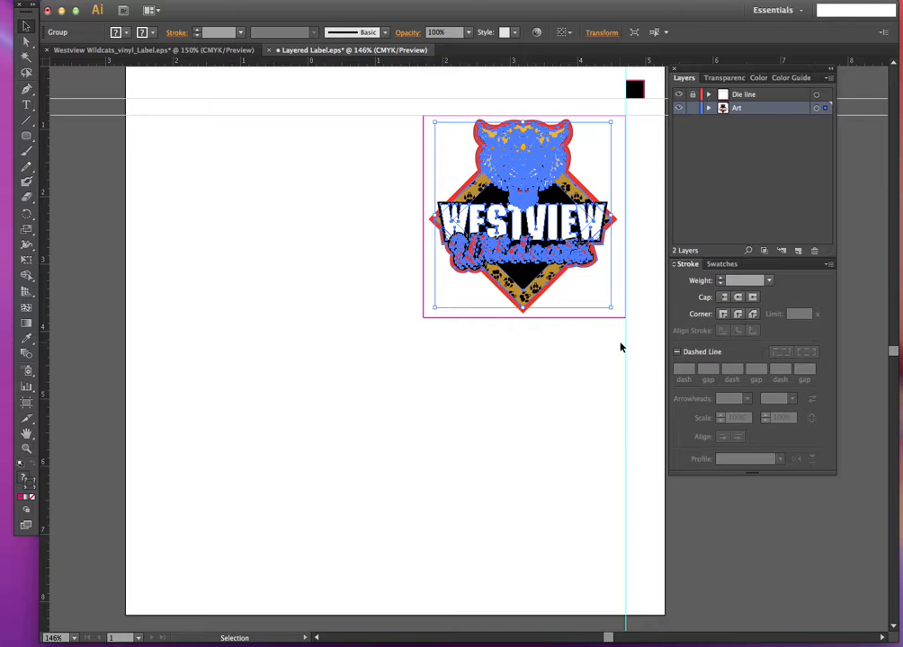
key(Right)
key(Right)
click(432, 188)
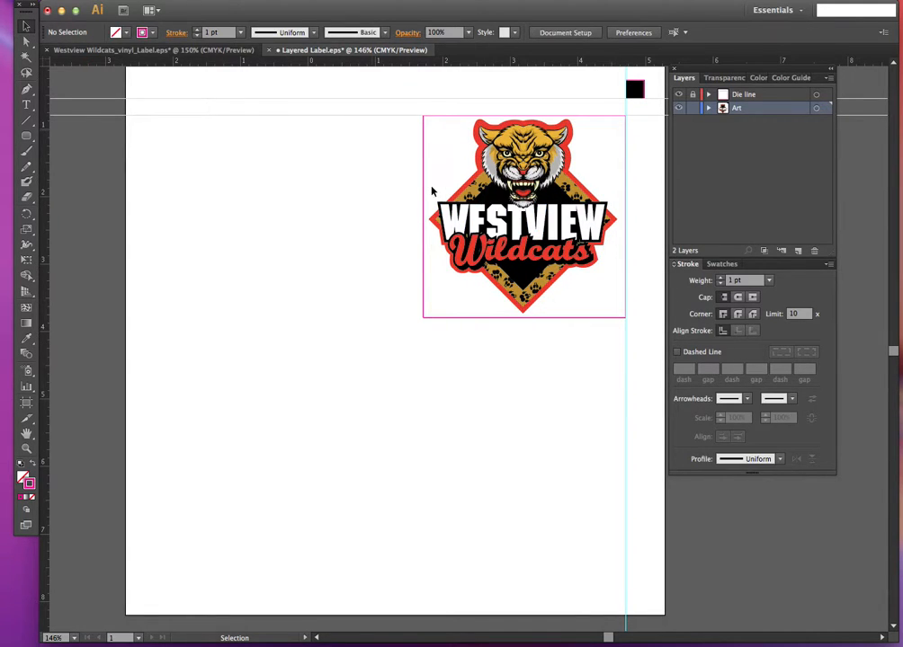
- Examine the art in Westview Wildcats_vinyl_Label.eps with its Die line layer hidden, and return to Layered Label.eps
click(101, 52)
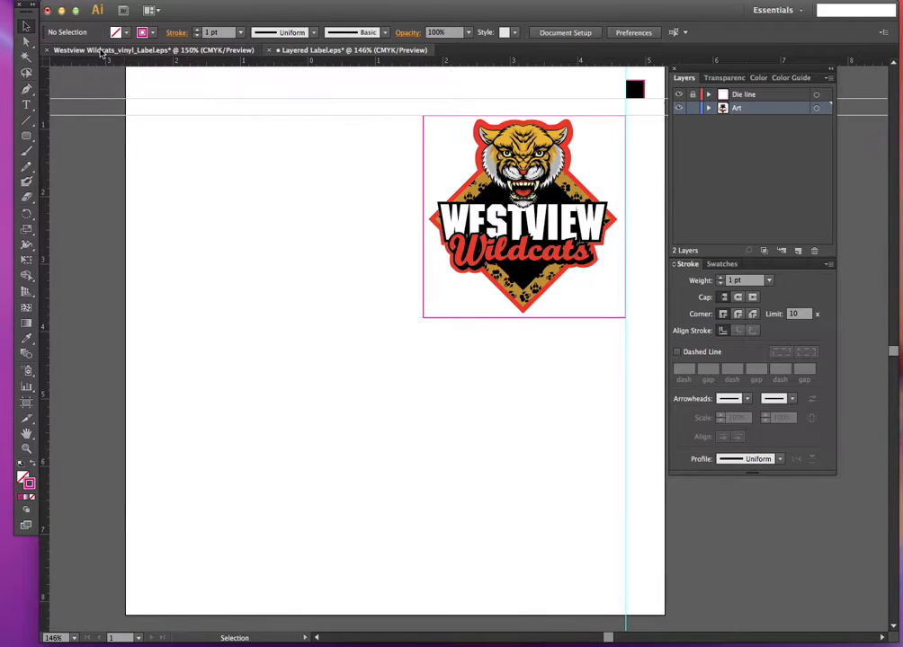
click(680, 107)
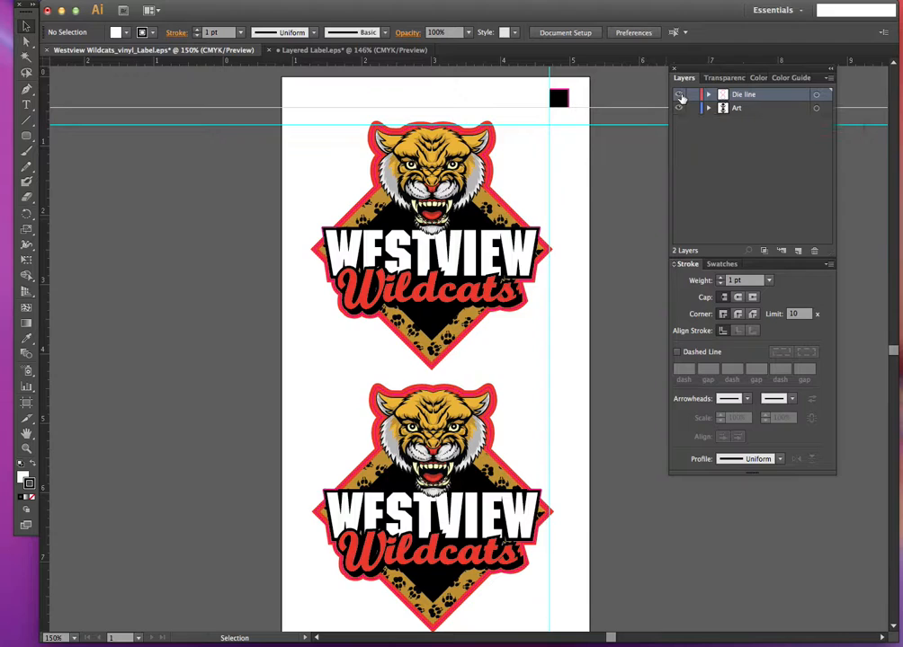
click(680, 94)
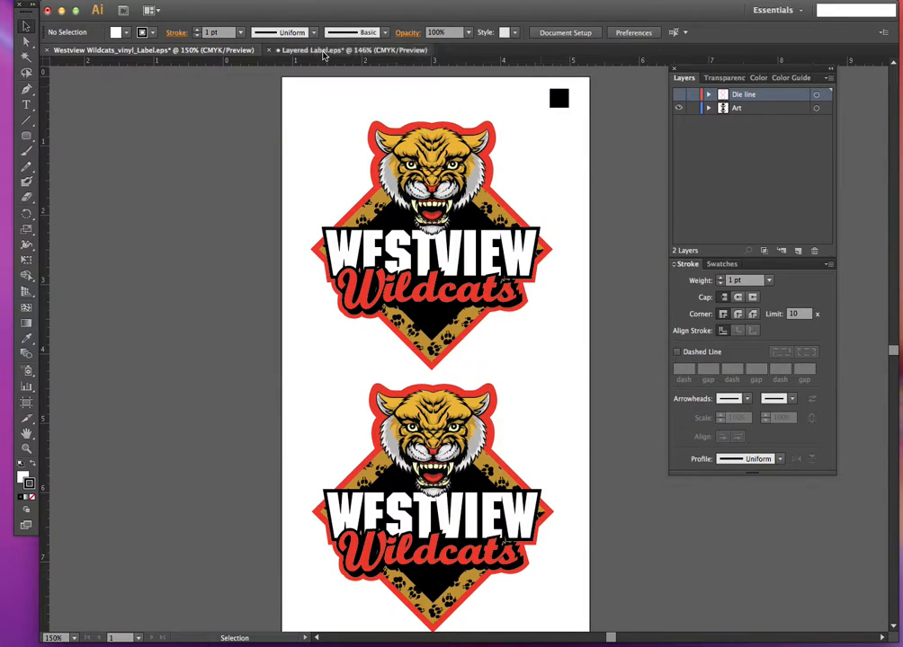
click(324, 51)
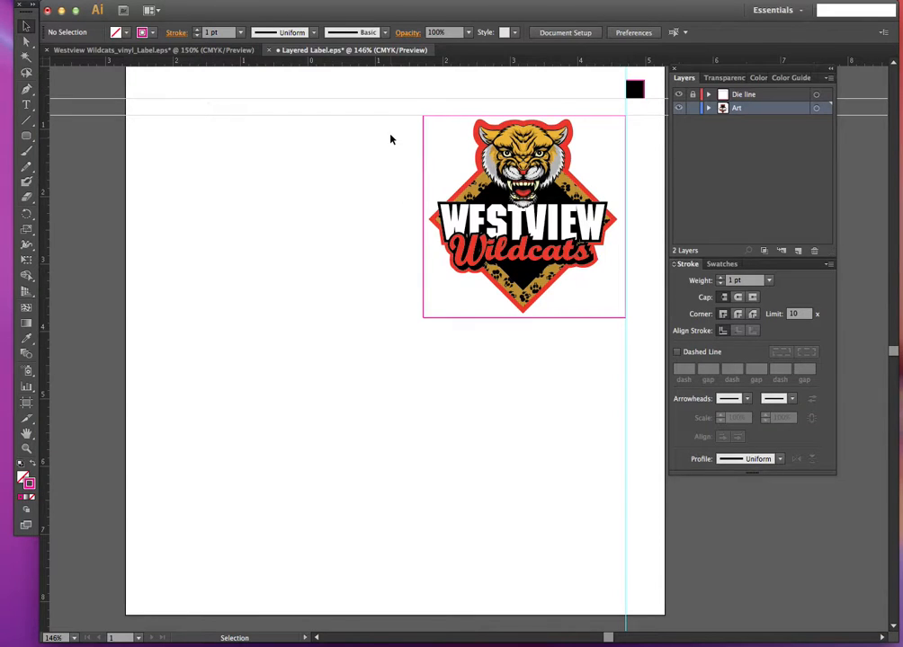
- Unlock the Die line layer and duplicate the logo together with its magenta square straight below the original
drag(392, 132, 619, 342)
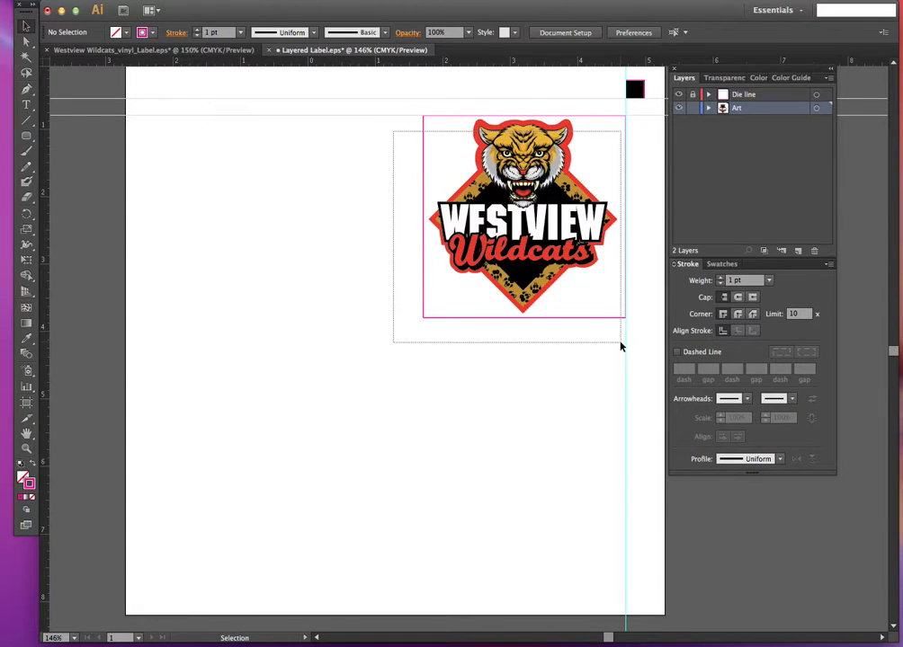
click(692, 94)
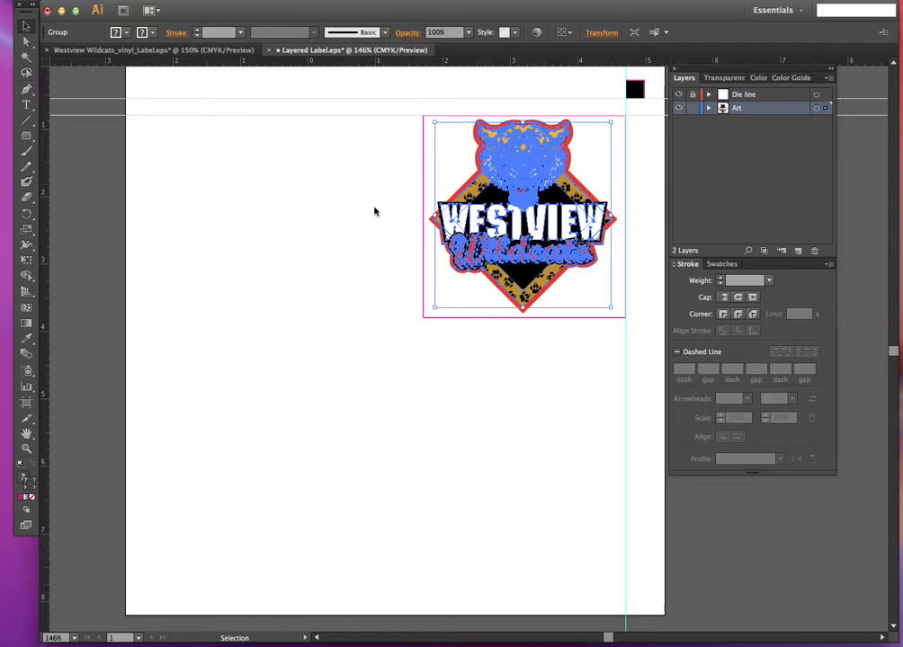
click(694, 95)
drag(593, 333, 383, 131)
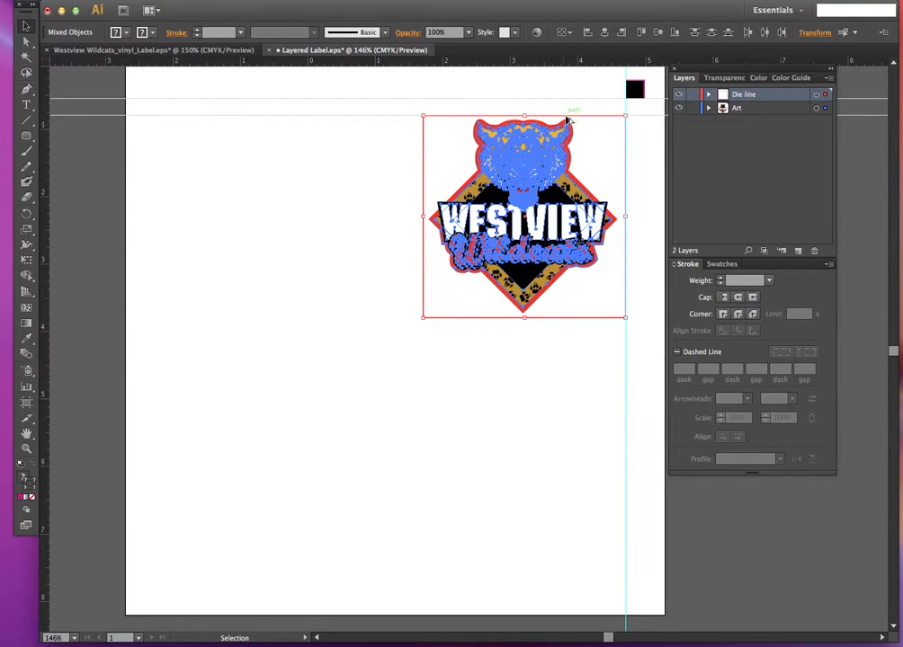
mouse_move(556, 381)
mouse_down()
mouse_move(570, 383)
mouse_move(567, 370)
mouse_up()
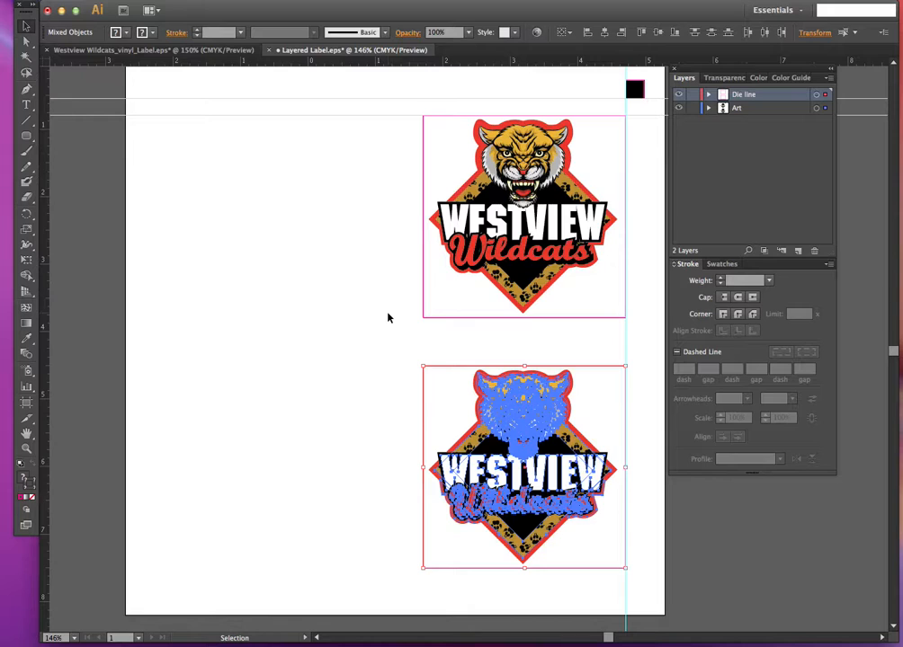
click(388, 317)
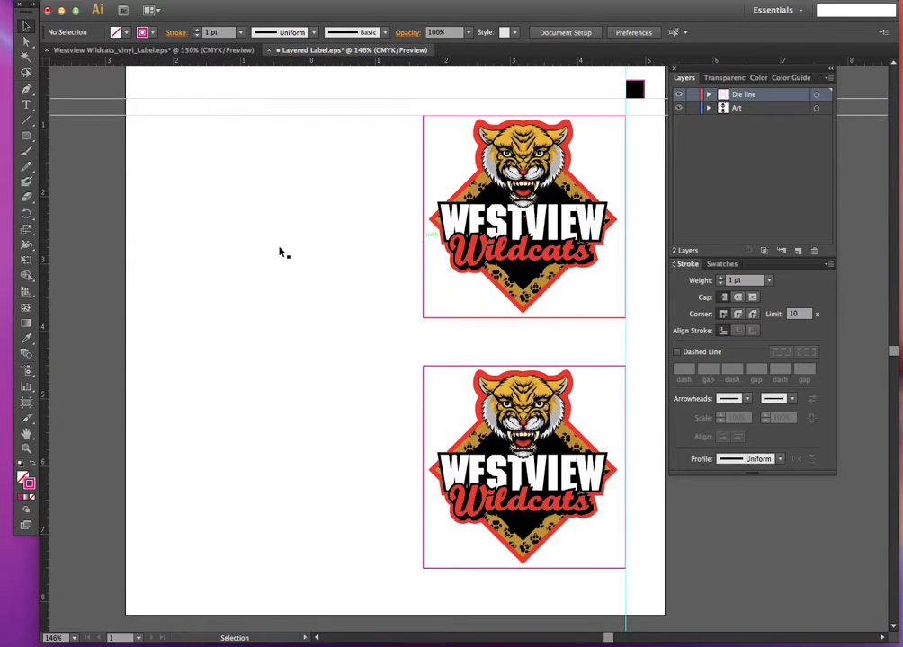
- Narrow the artboard to about 4.17 in wide by moving its left edge in toward the labels
click(578, 34)
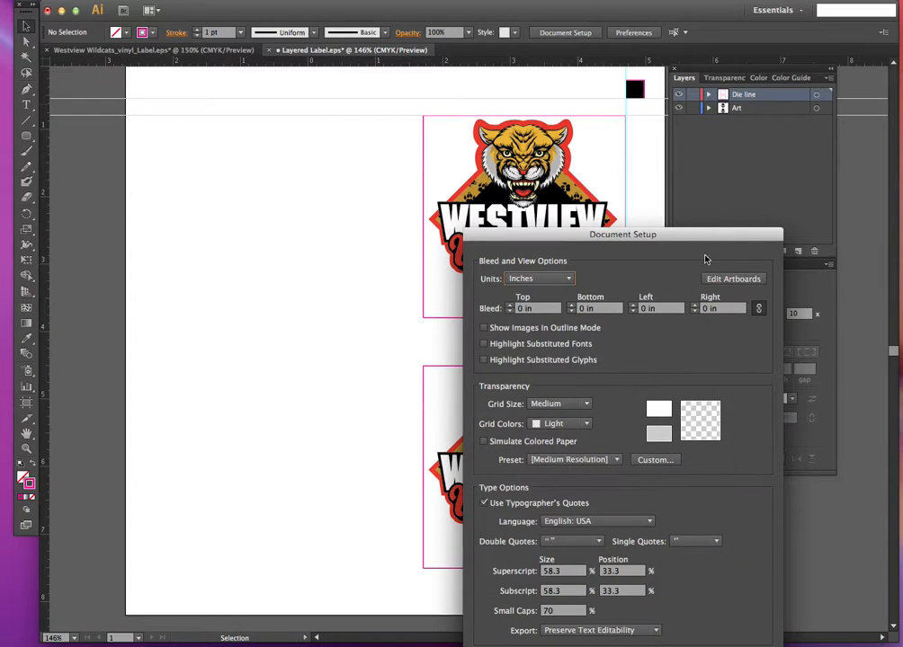
click(727, 281)
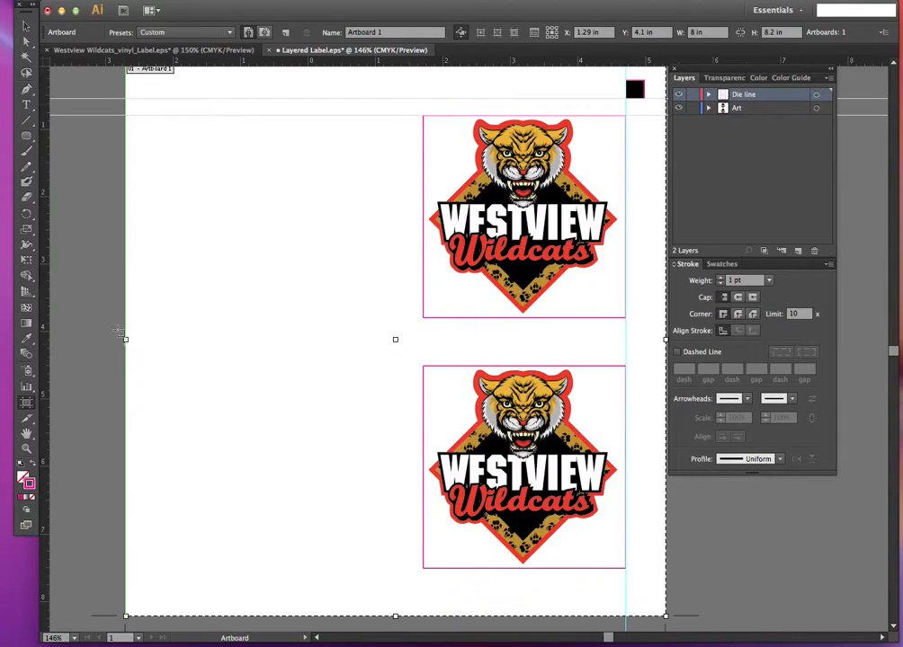
drag(126, 339, 384, 340)
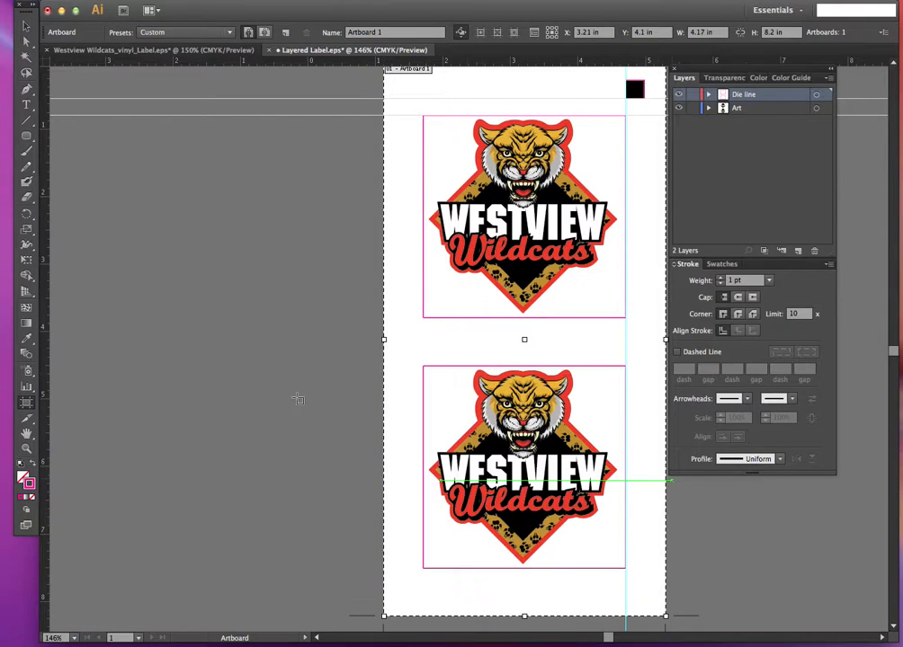
click(28, 27)
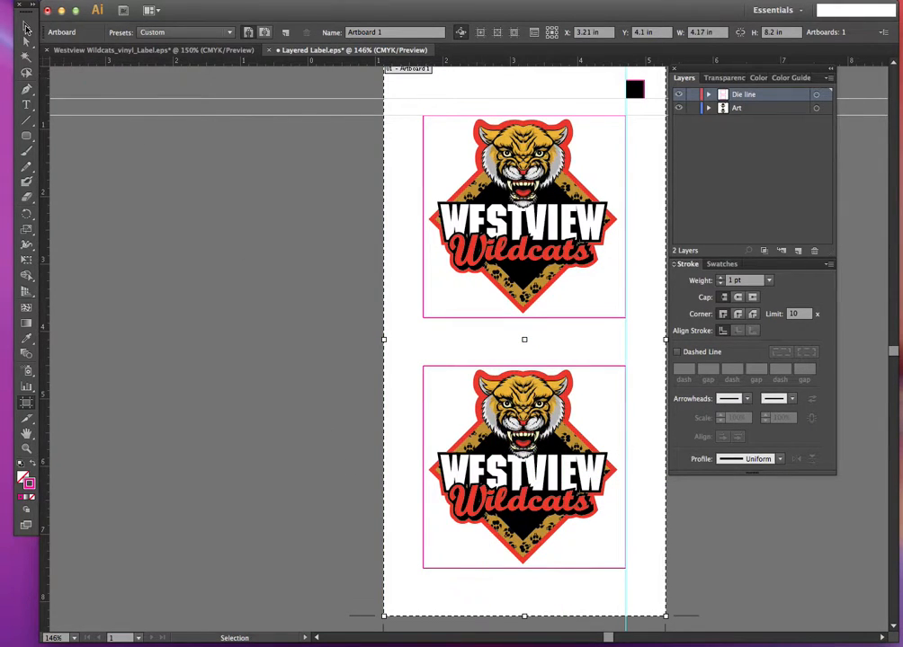
click(27, 29)
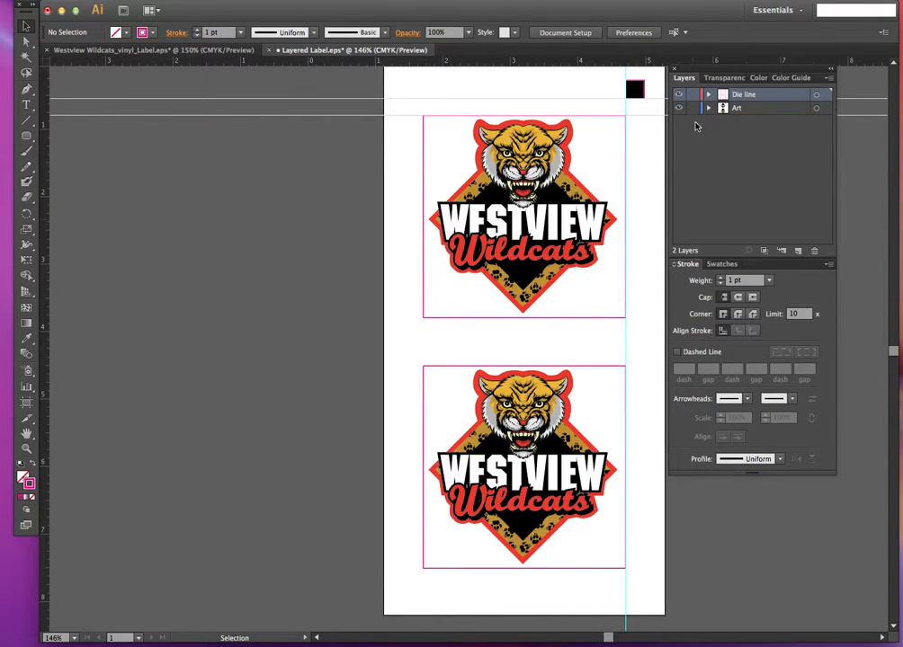
- Hide the Die line layer, leaving the Art layer shown
click(679, 94)
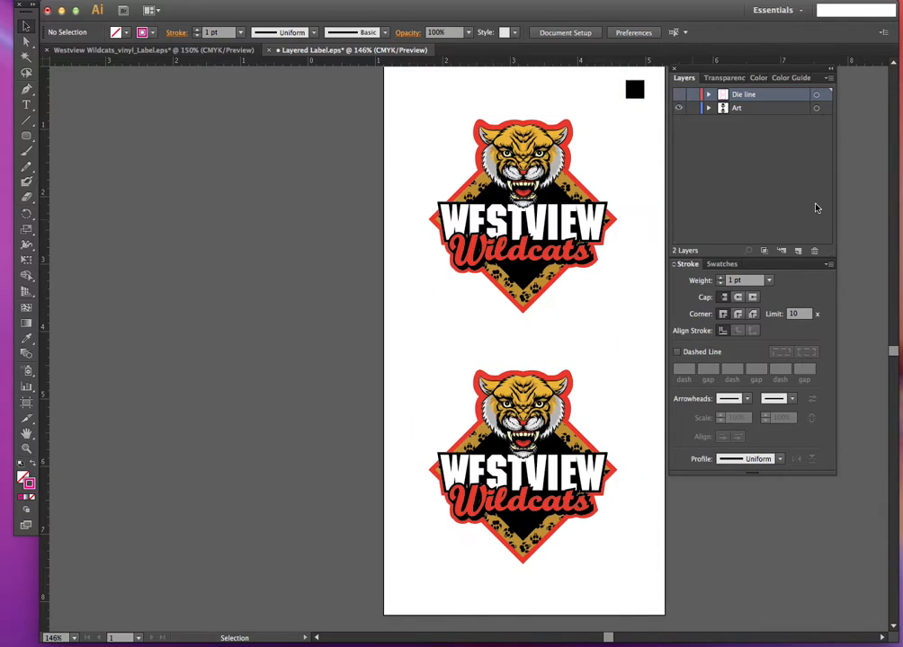